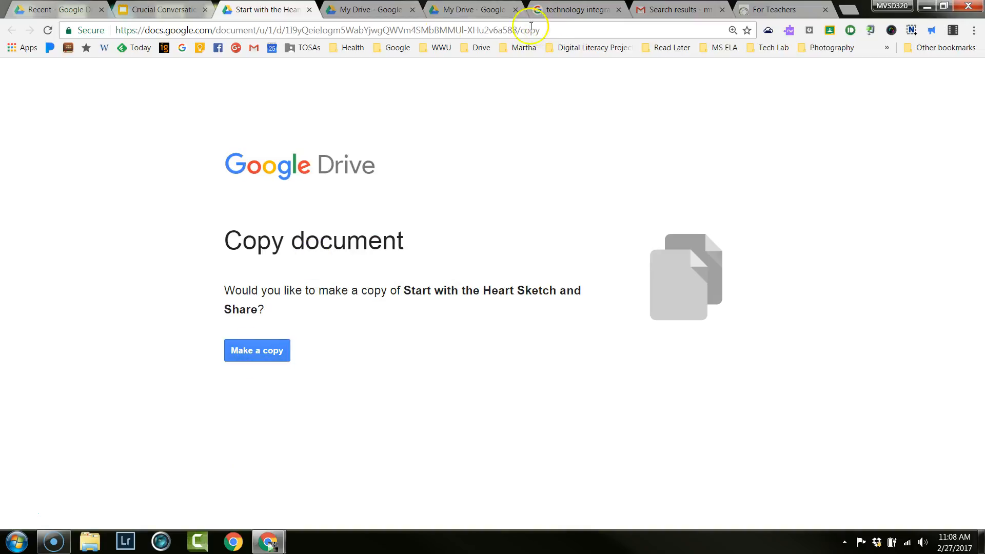
Make a copy of the Start with the Heart Sketch and Share document and review its table and directions.
left_click(258, 353)
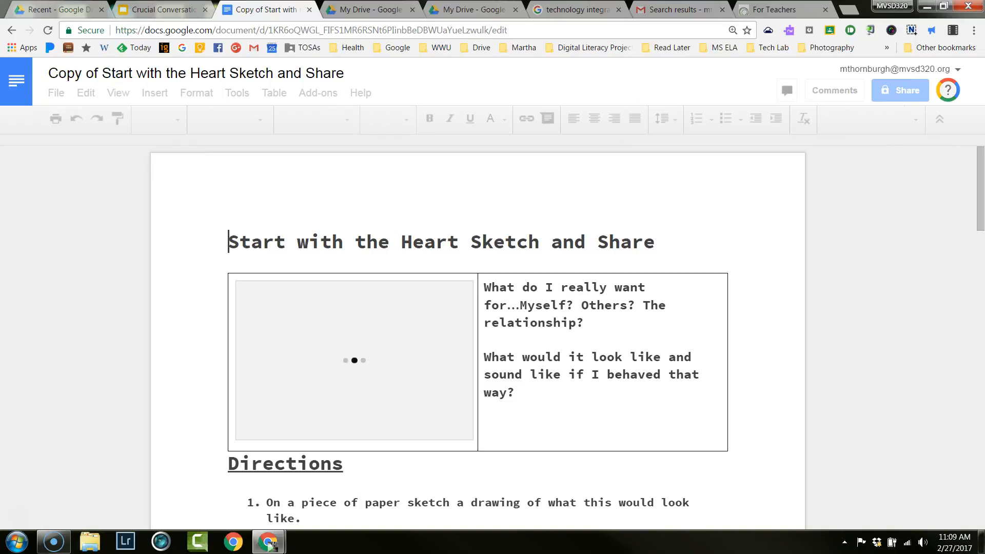
scroll(977, 190, "down", 1)
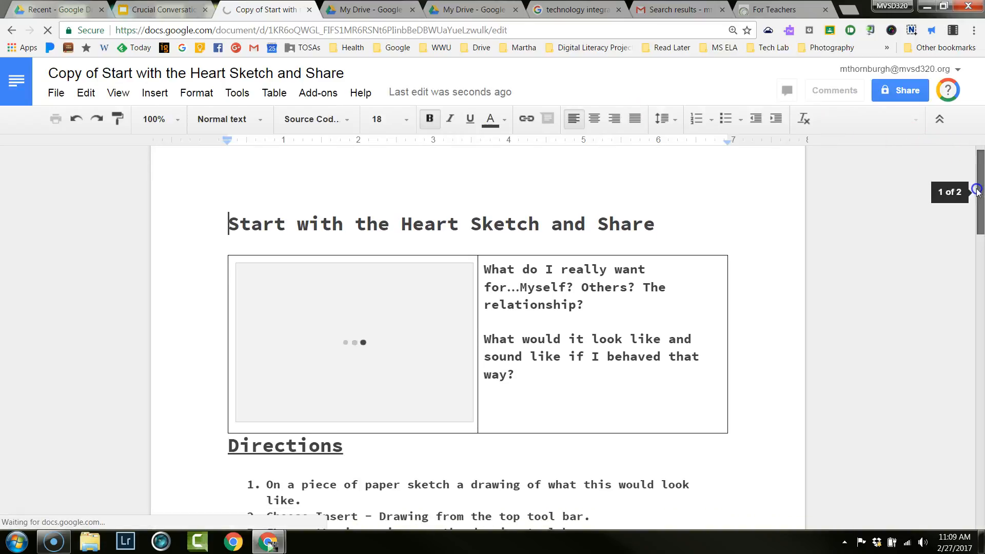
scroll(978, 195, "down", 2)
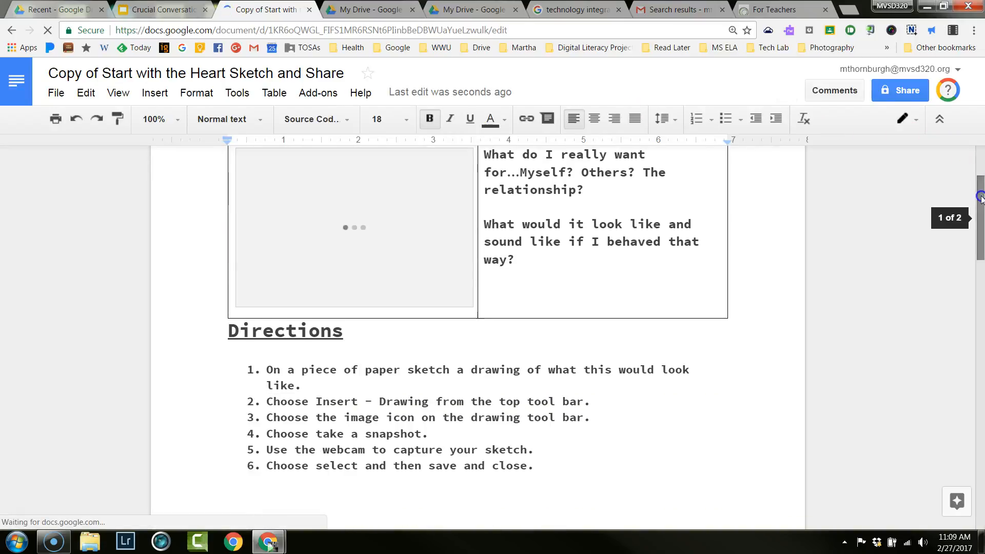
scroll(978, 198, "down", 4)
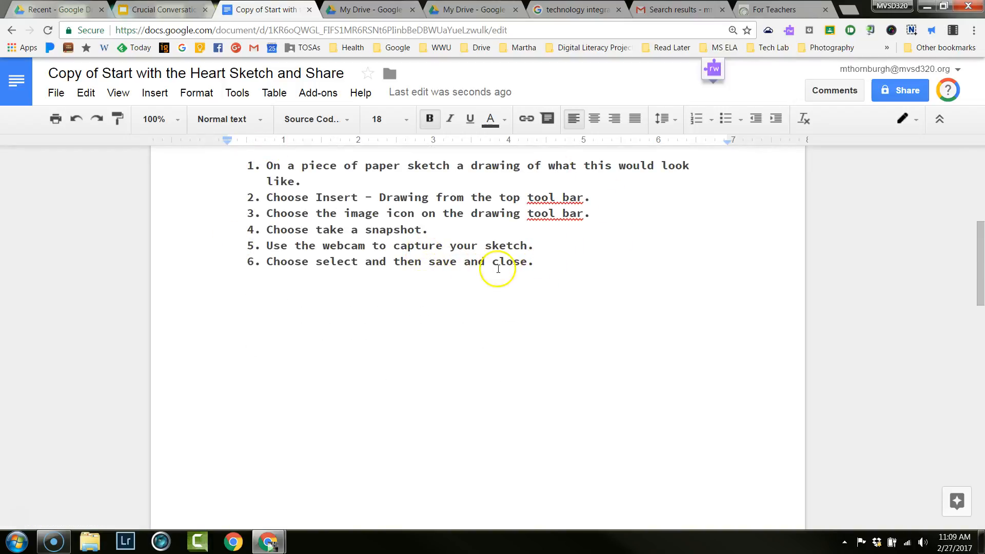
left_click_drag(979, 297, 979, 232)
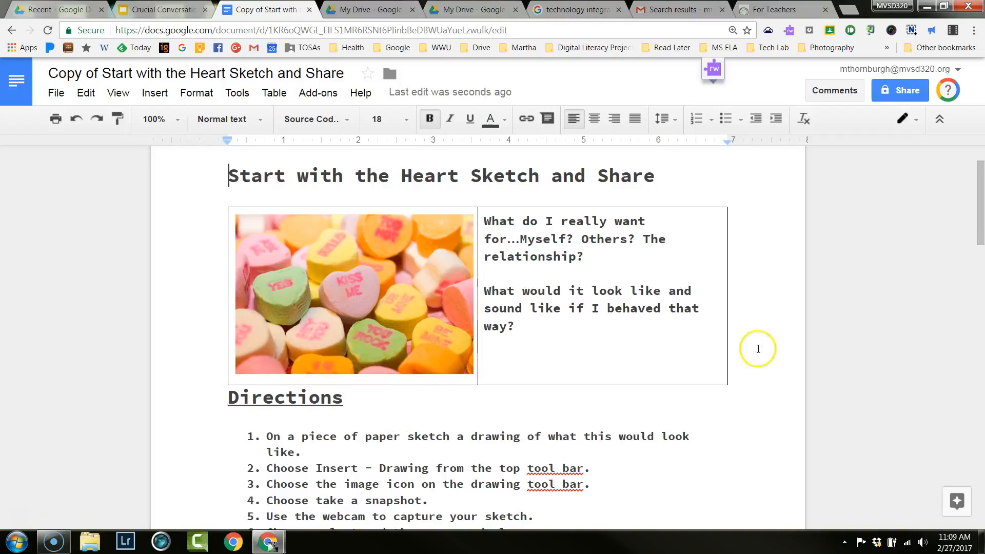
left_click_drag(981, 216, 981, 245)
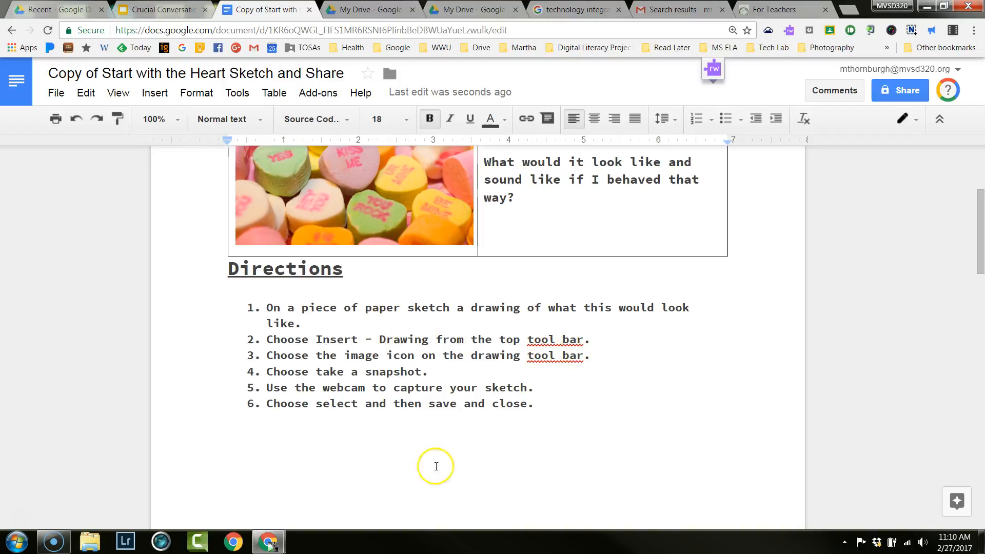
Start a new drawing on the blank line below the six numbered directions.
left_click(260, 443)
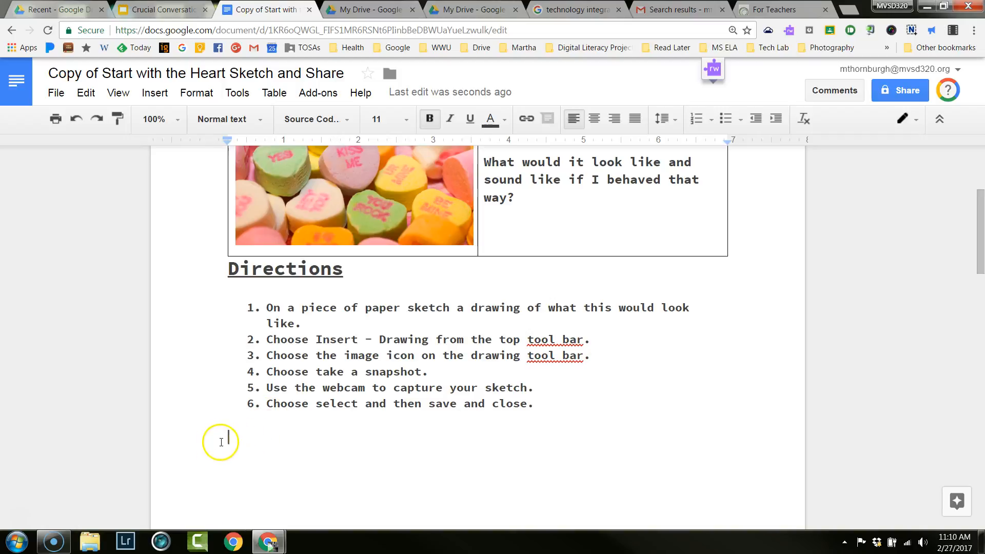
left_click(154, 96)
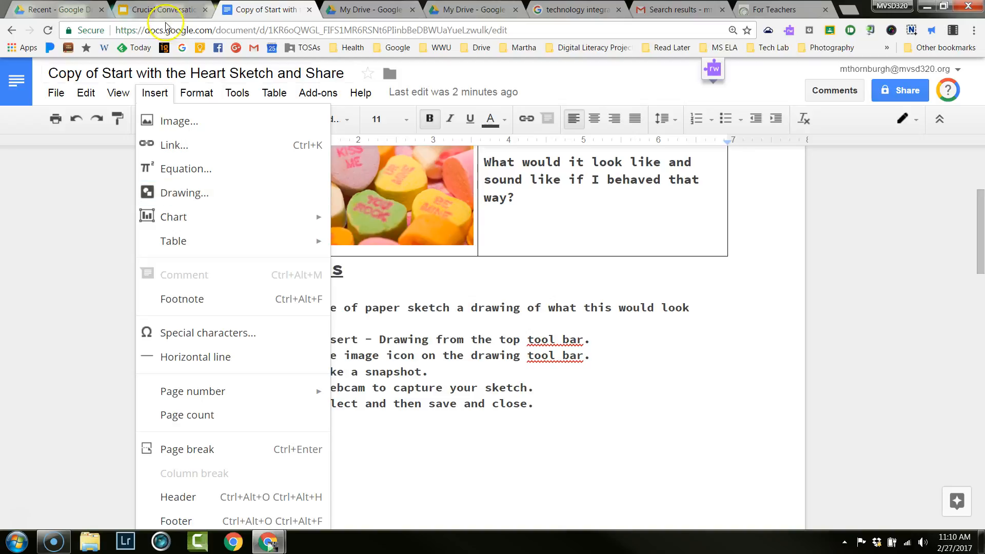
mouse_move(152, 95)
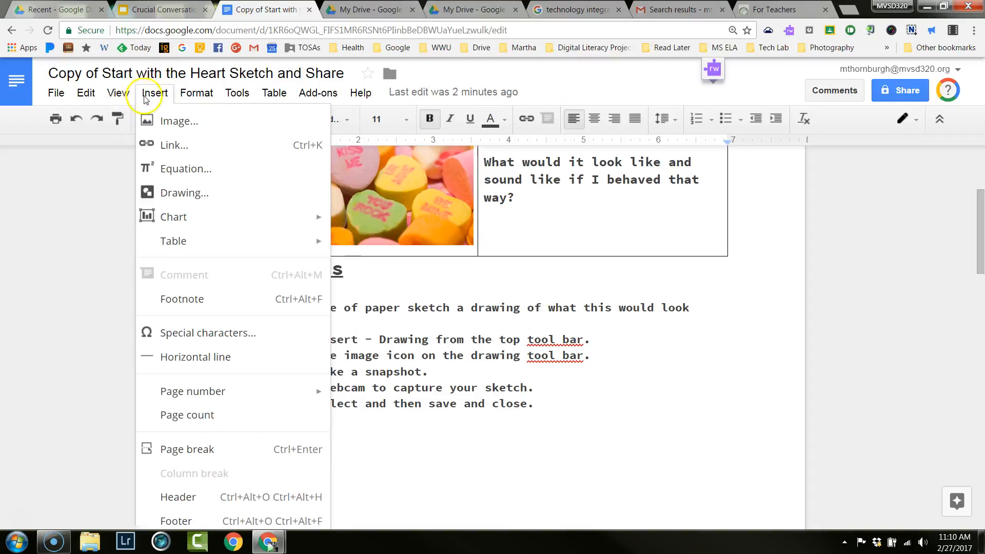
left_click(169, 193)
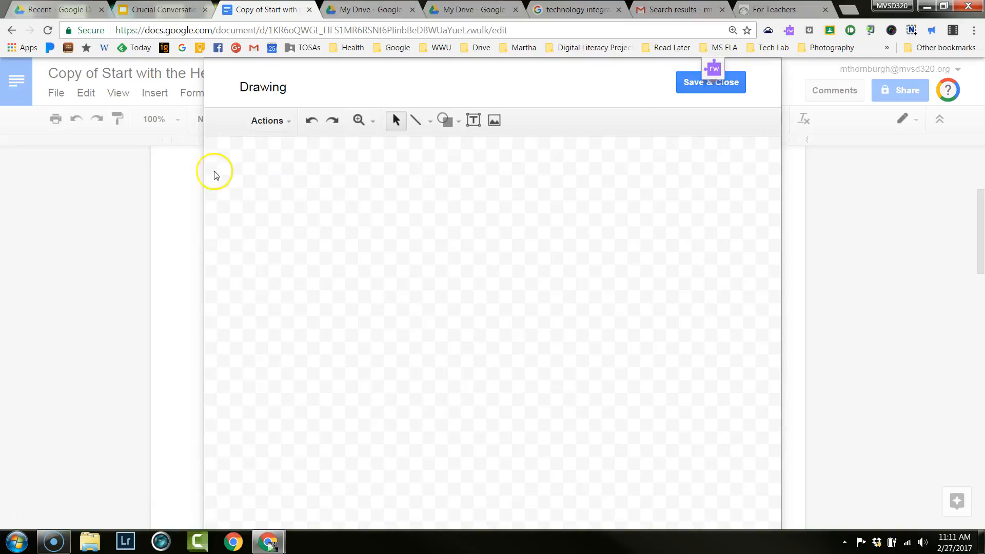
Choose a webcam snapshot as the drawing's image source and set up HD Webcam C615 as the camera.
left_click(494, 124)
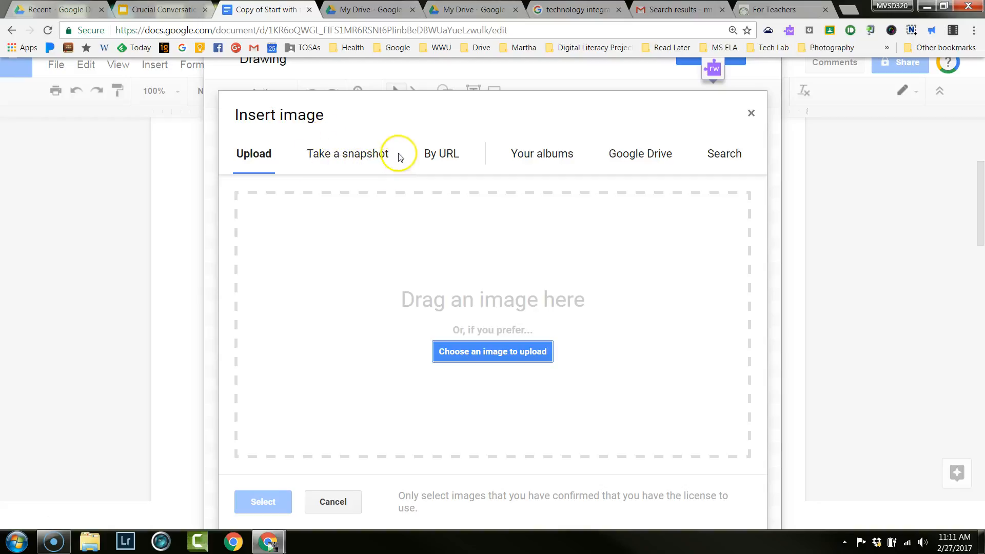
left_click(369, 159)
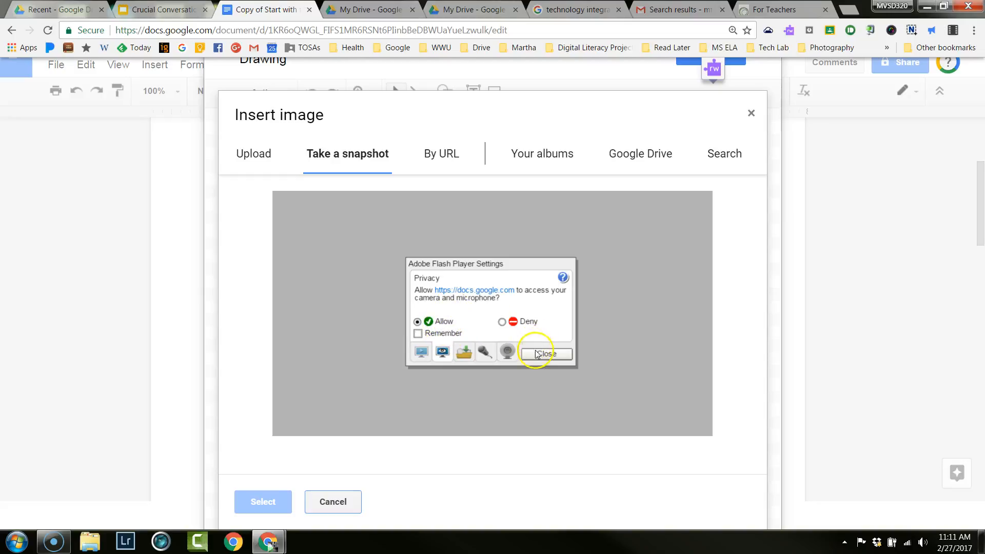
left_click(506, 353)
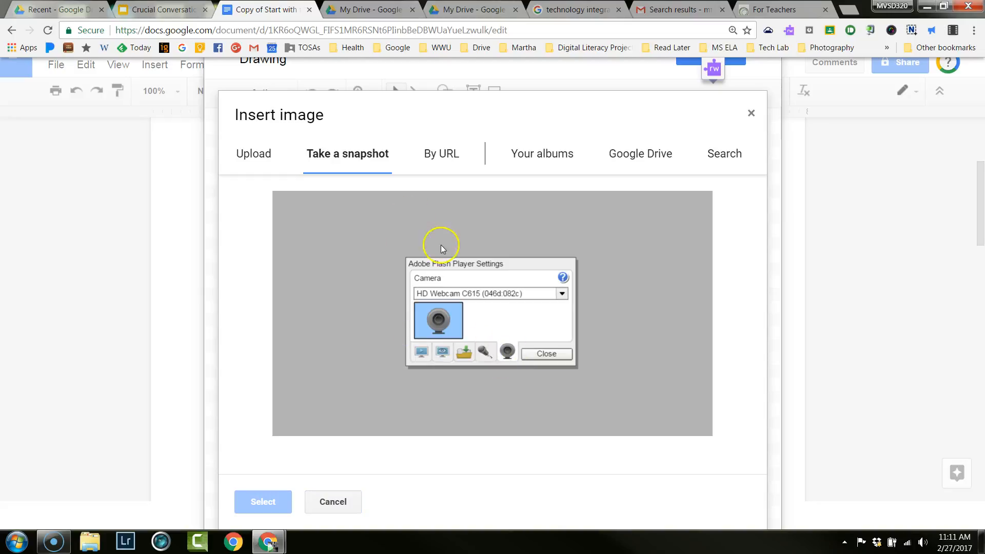
left_click(535, 293)
left_click(529, 293)
left_click(544, 354)
left_click(486, 355)
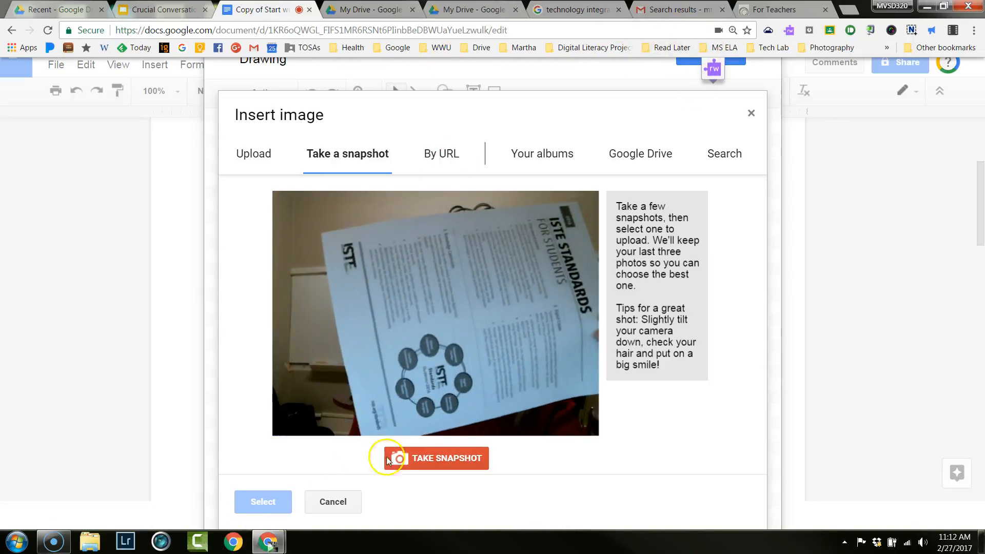
Capture a webcam snapshot of the held-up ISTE Standards for Students page and insert it into the drawing.
left_click(421, 459)
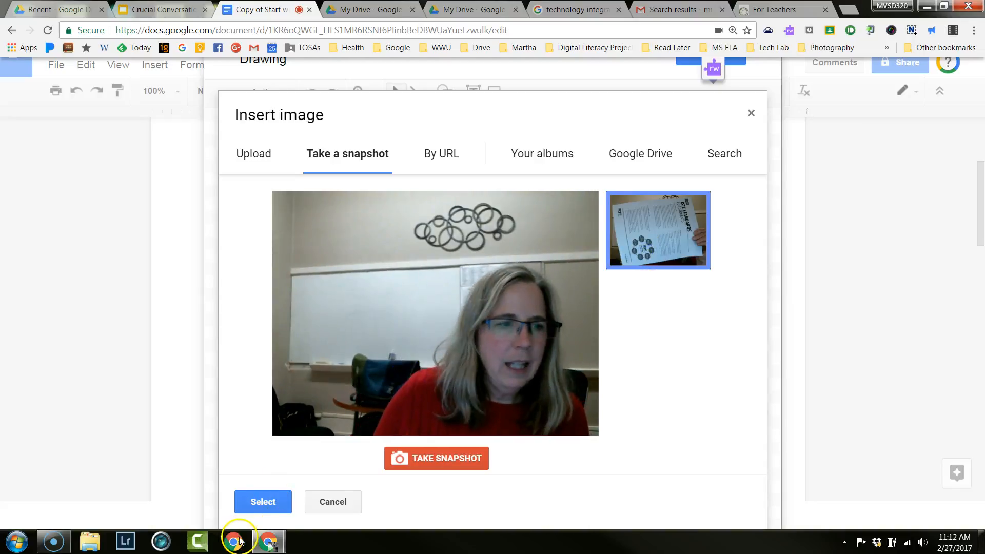
left_click(276, 502)
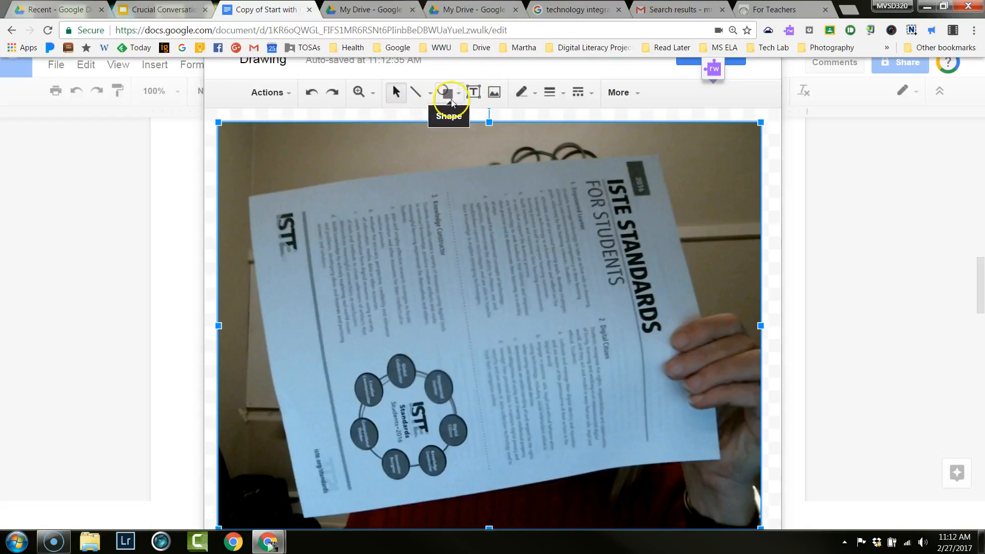
left_click(401, 99)
mouse_move(257, 316)
left_mouse_down()
mouse_move(416, 322)
mouse_move(258, 317)
left_mouse_up()
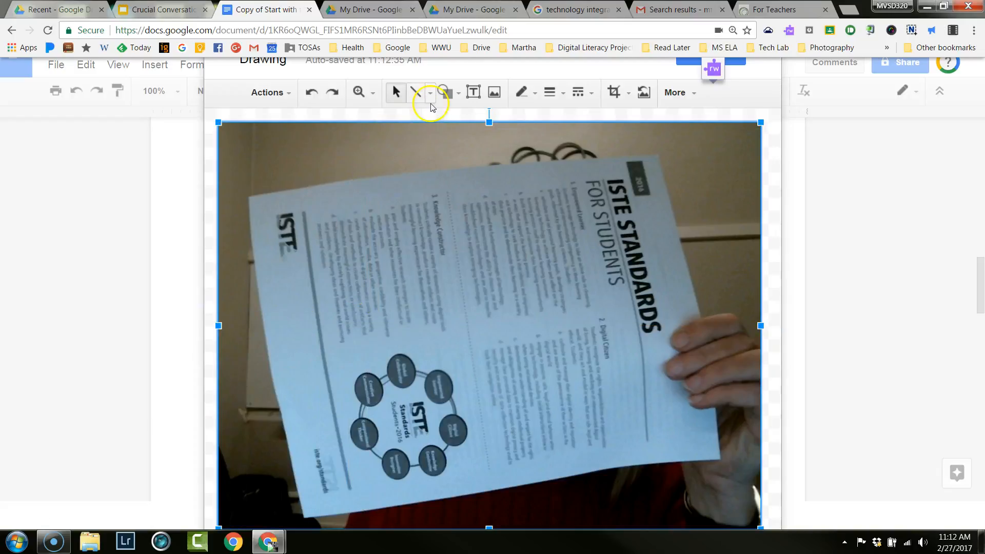
Draw two arrows over the photo, one running diagonally from the small ISTE logo and one pointing up past the page's edge.
left_click(430, 93)
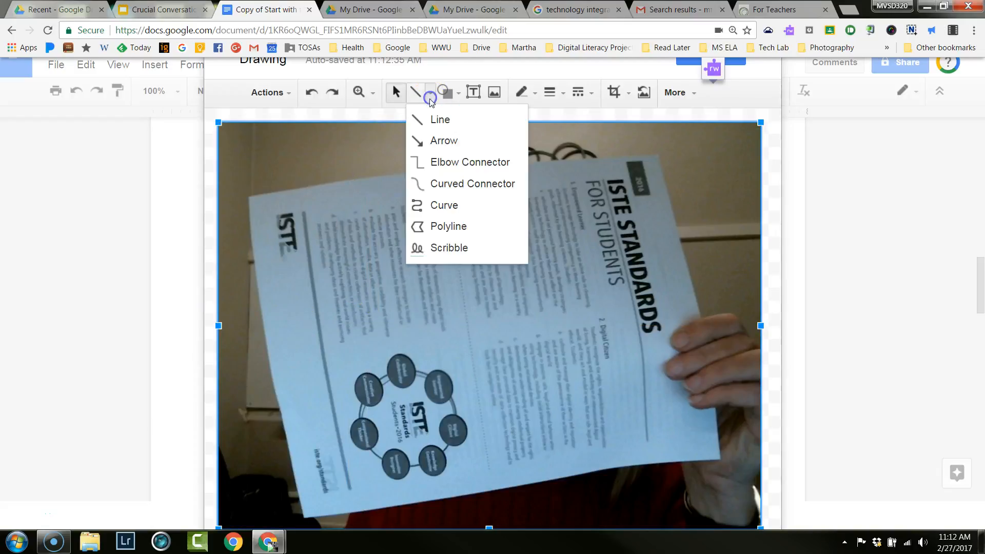
left_click(424, 150)
left_click_drag(297, 252, 445, 306)
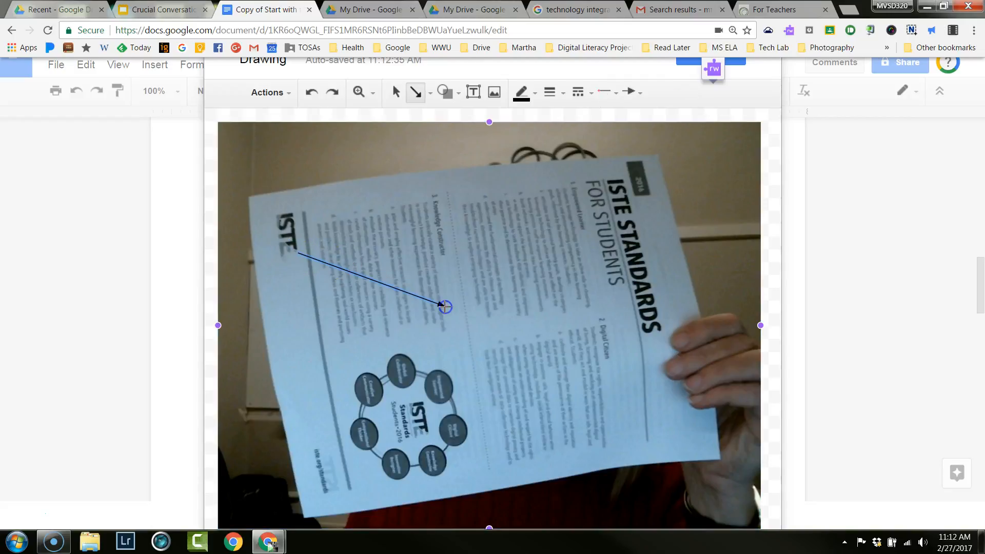
left_click(447, 93)
left_click(462, 237)
left_click_drag(440, 219, 432, 114)
Add a small empty text box over the upper middle of the photographed page, and save and close the drawing.
left_click(453, 96)
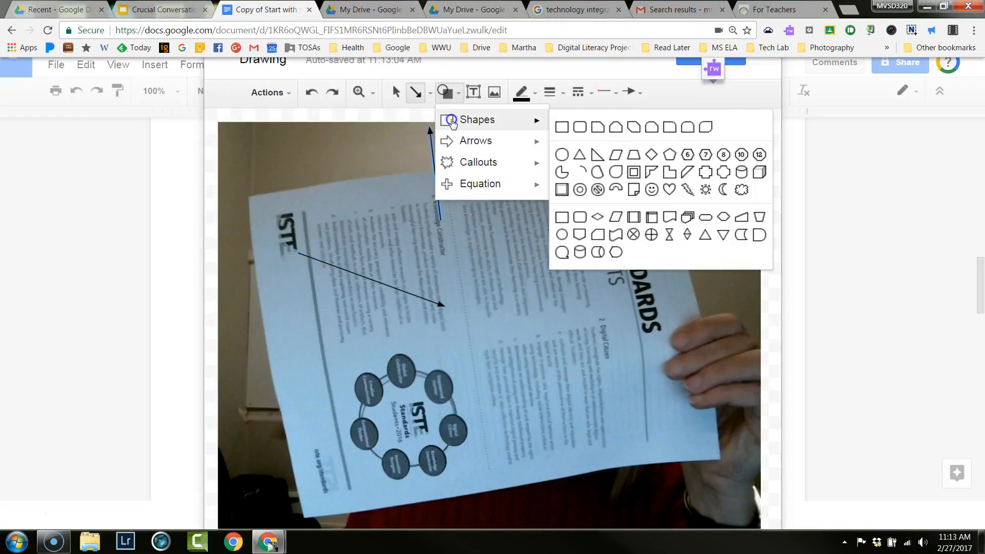
mouse_move(513, 120)
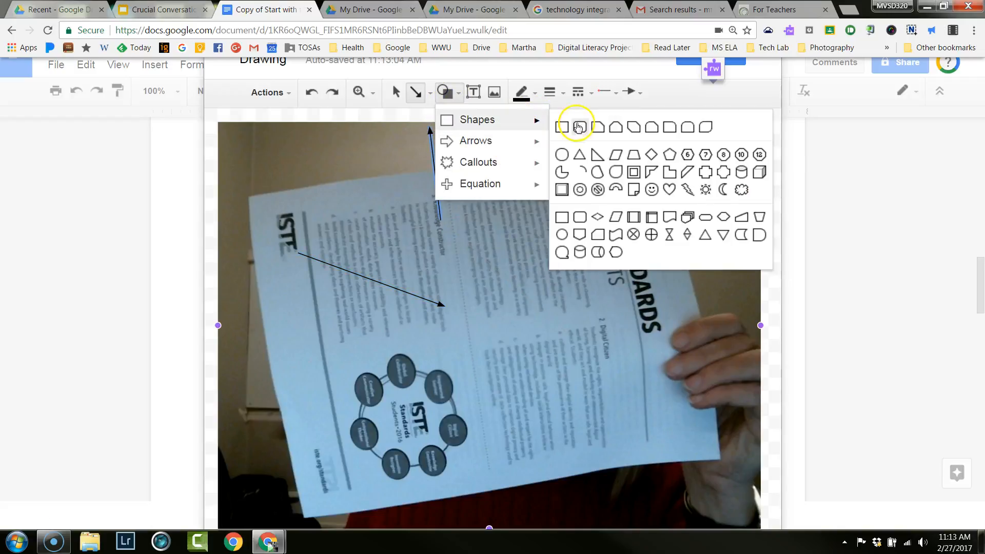
left_click(563, 127)
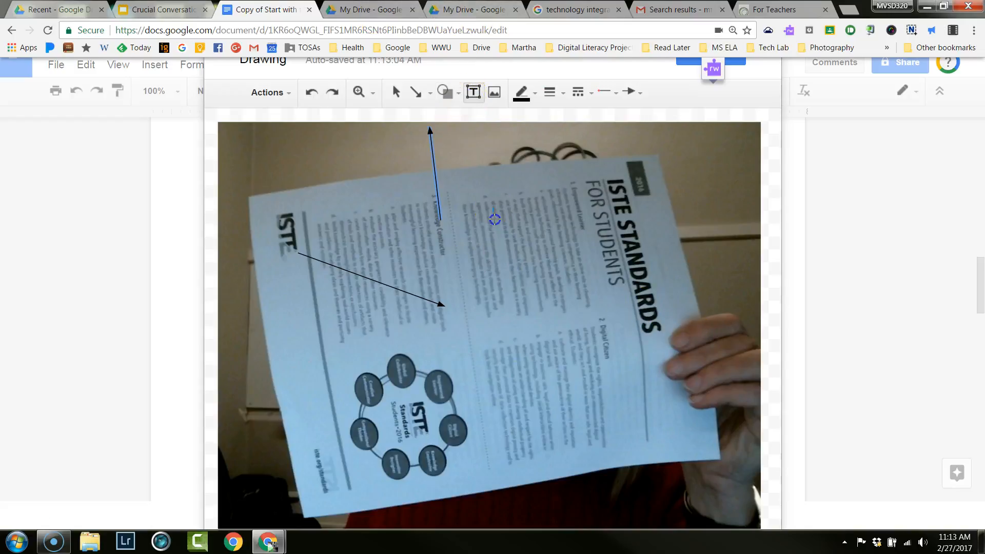
left_click_drag(579, 241, 579, 241)
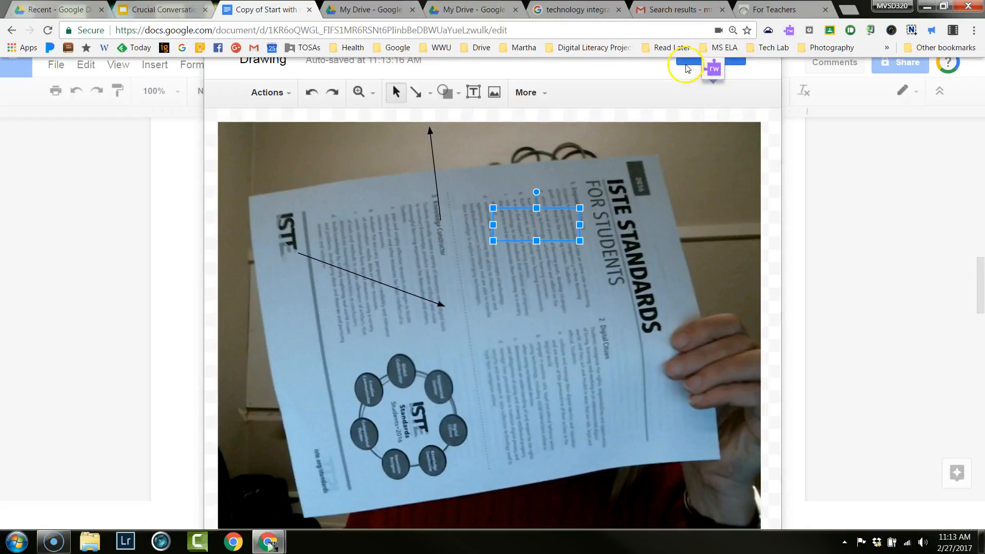
left_click(688, 67)
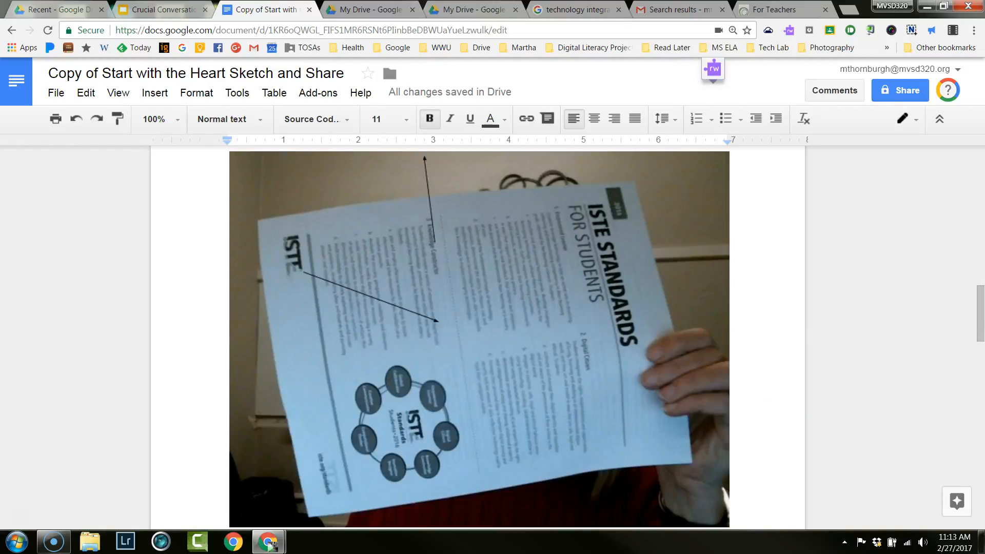
Shrink the inserted drawing proportionally to about half its width so it fits below the directions.
mouse_move(978, 310)
left_mouse_down()
mouse_move(978, 268)
mouse_move(978, 338)
left_mouse_up()
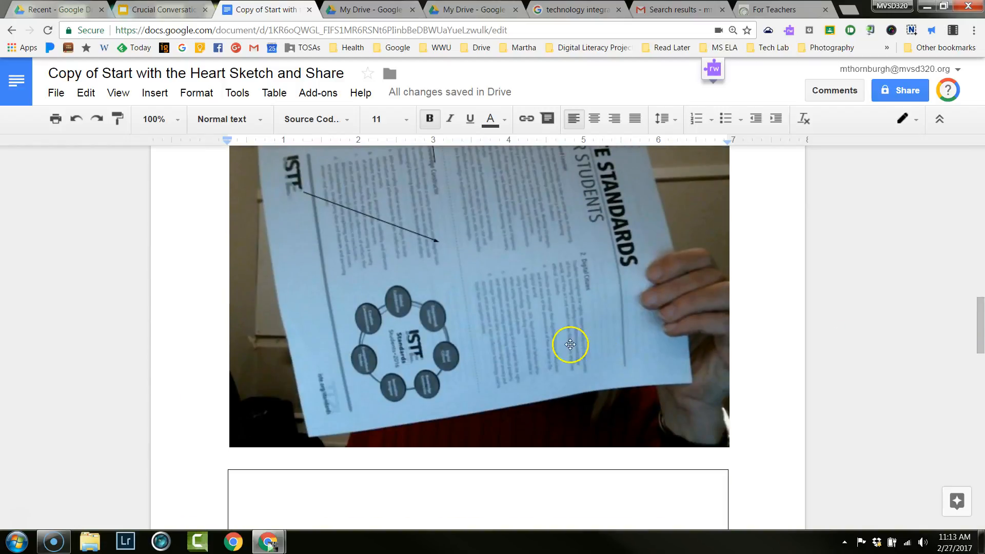
left_click(570, 344)
left_click_drag(729, 521, 468, 288)
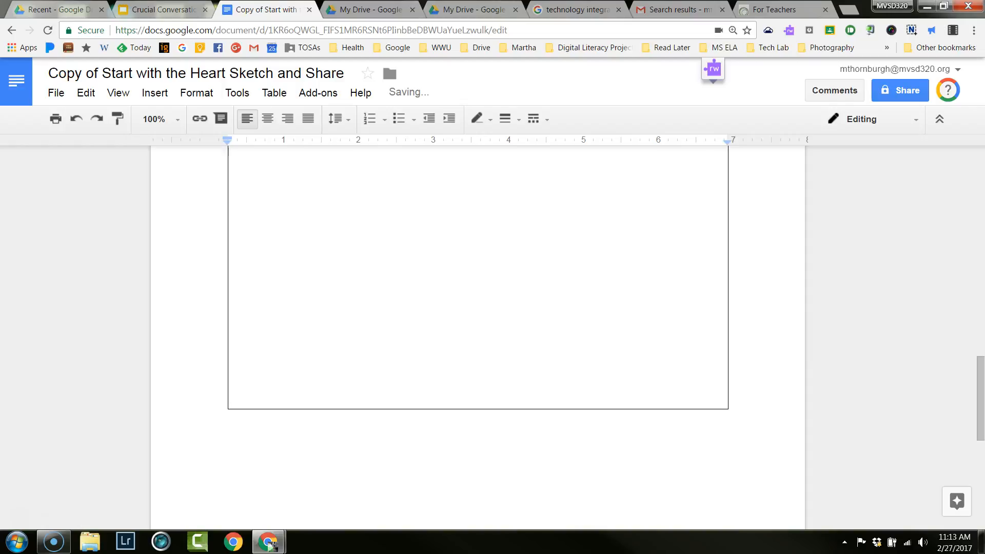
left_click_drag(979, 364, 982, 236)
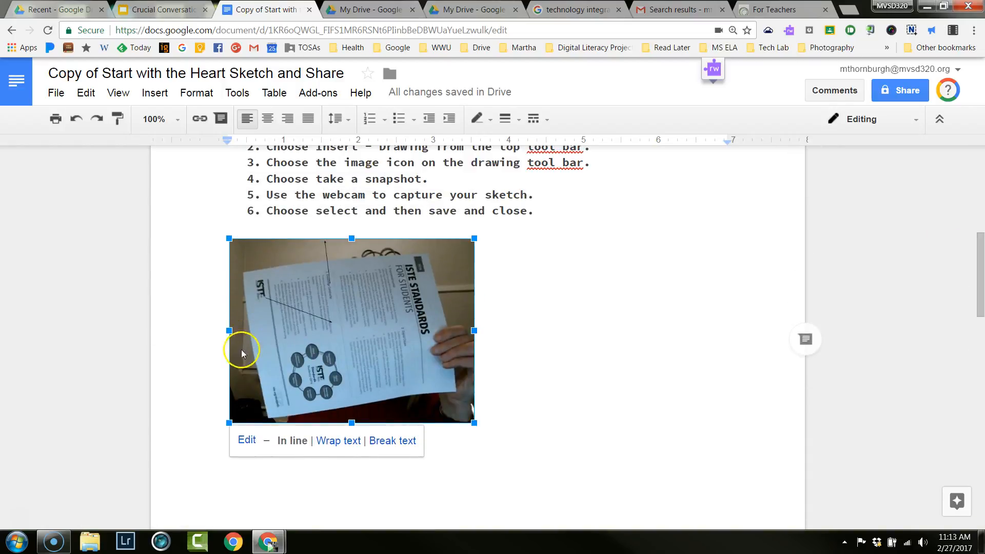